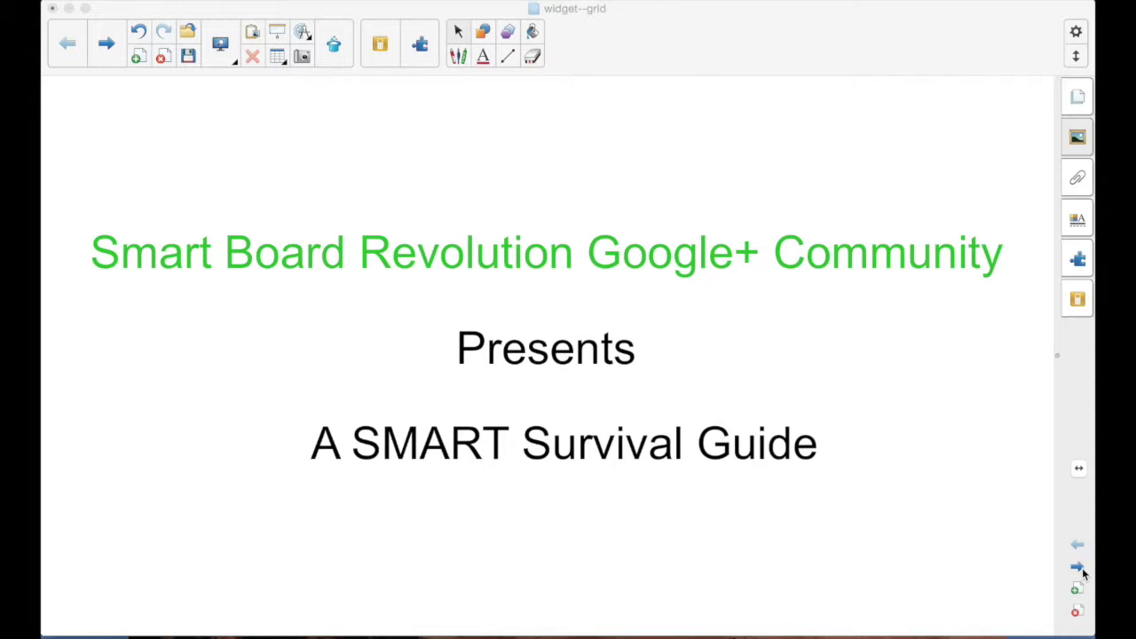
- Page forward through the intro slides to The Grid Widget page
left_click(1082, 571)
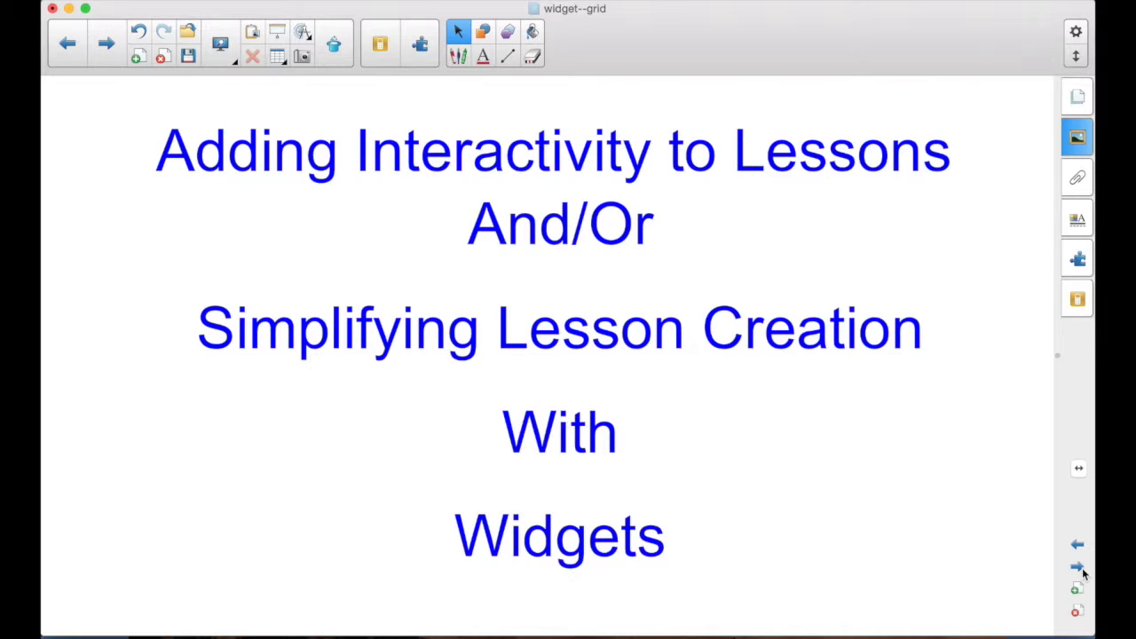
left_click(1082, 573)
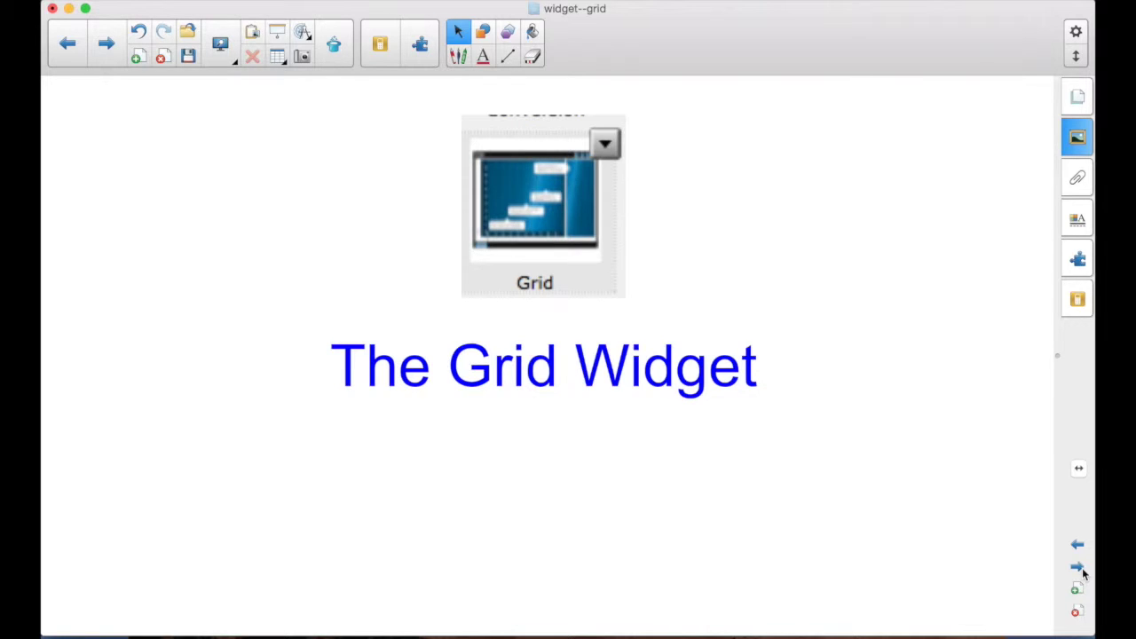
- Add a blank page and drag the Grid widget from My Content > widgets 0515 onto it
left_click(1082, 573)
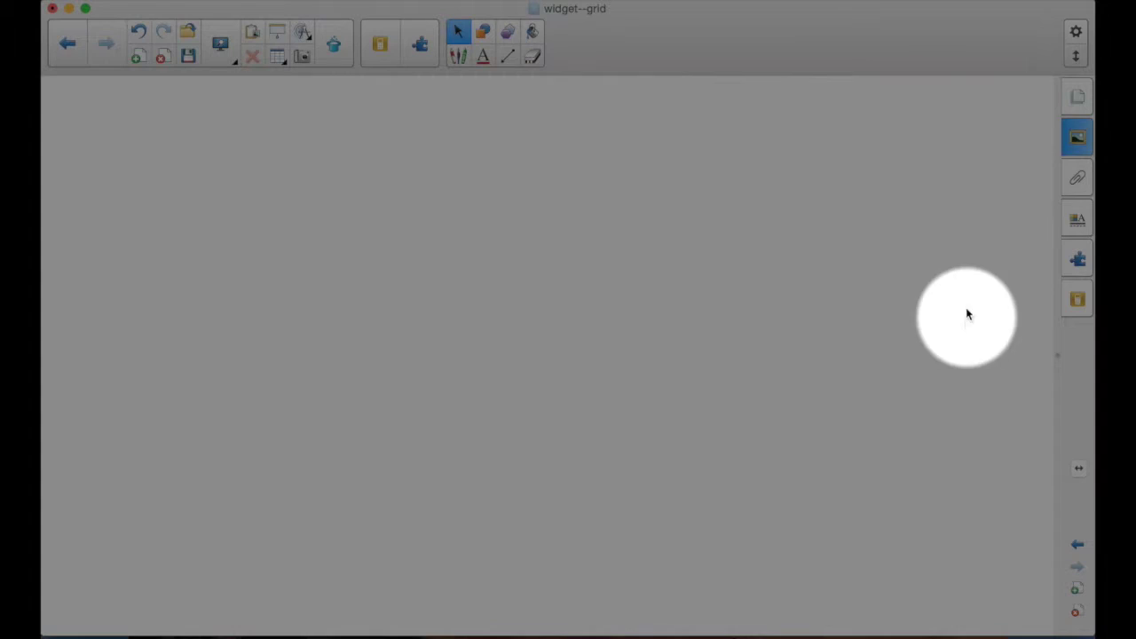
left_click(1077, 139)
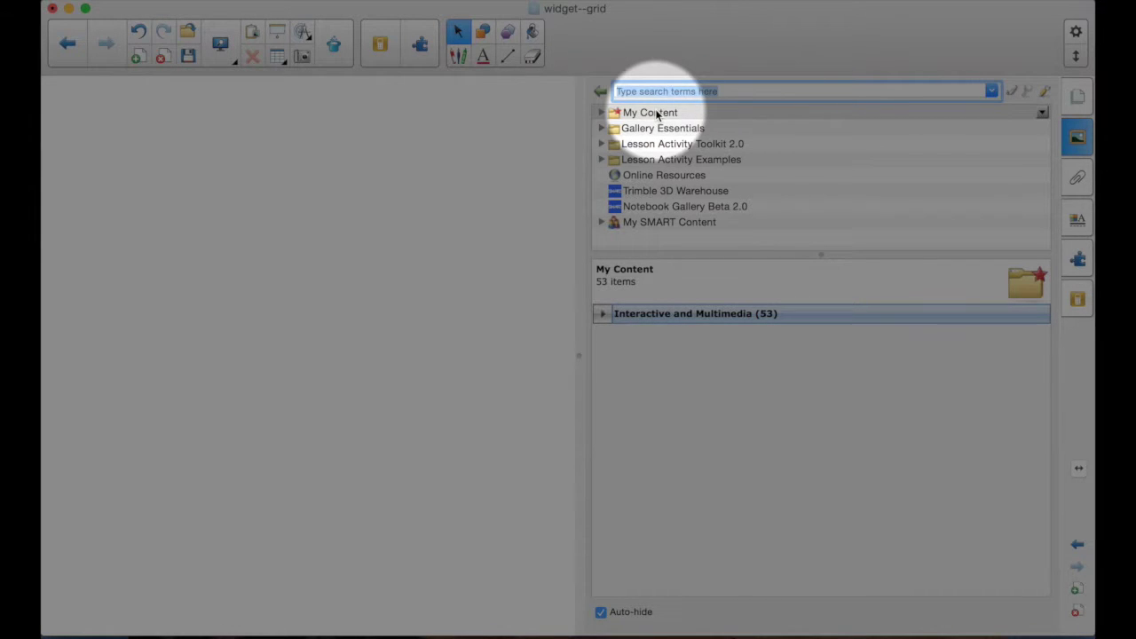
left_click(601, 113)
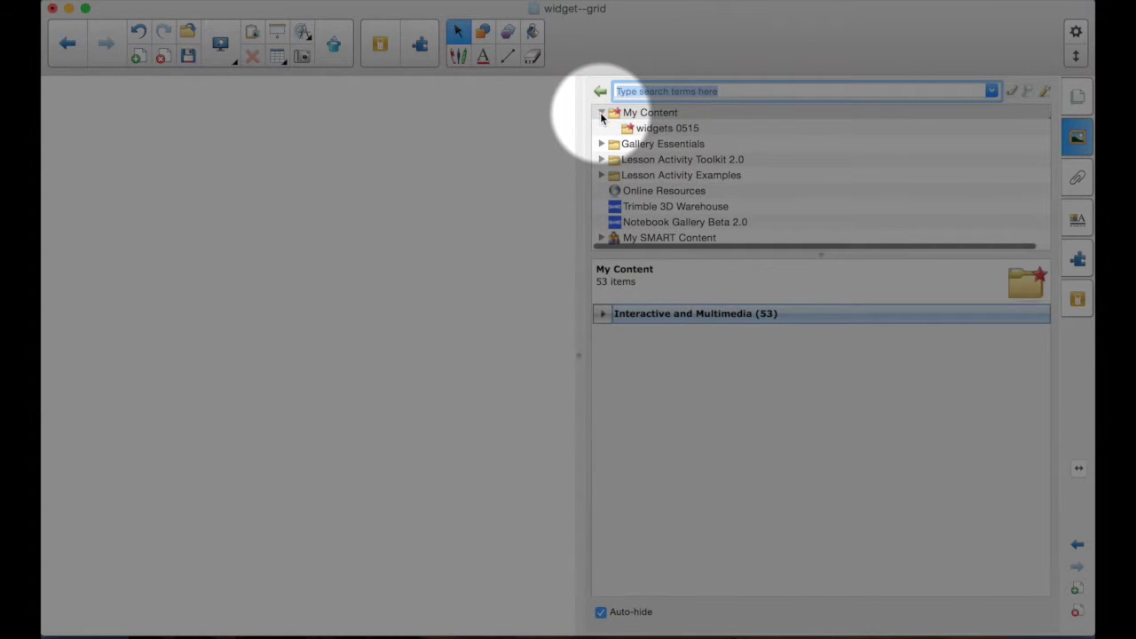
left_click(662, 129)
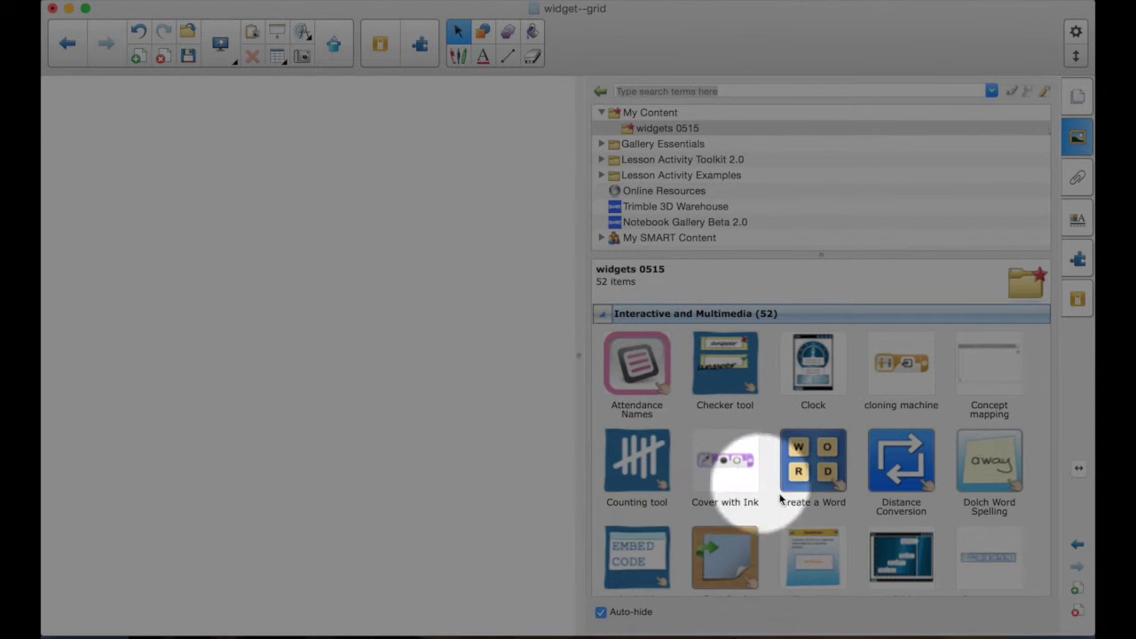
scroll(895, 556, "down", 3)
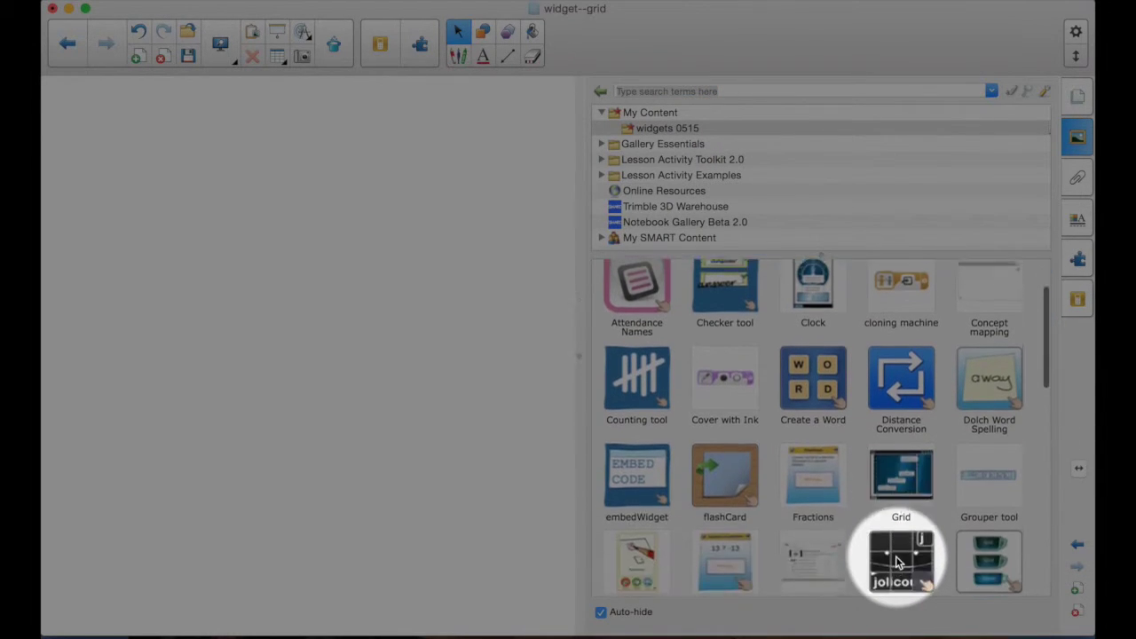
left_click(905, 437)
left_click_drag(904, 437, 210, 175)
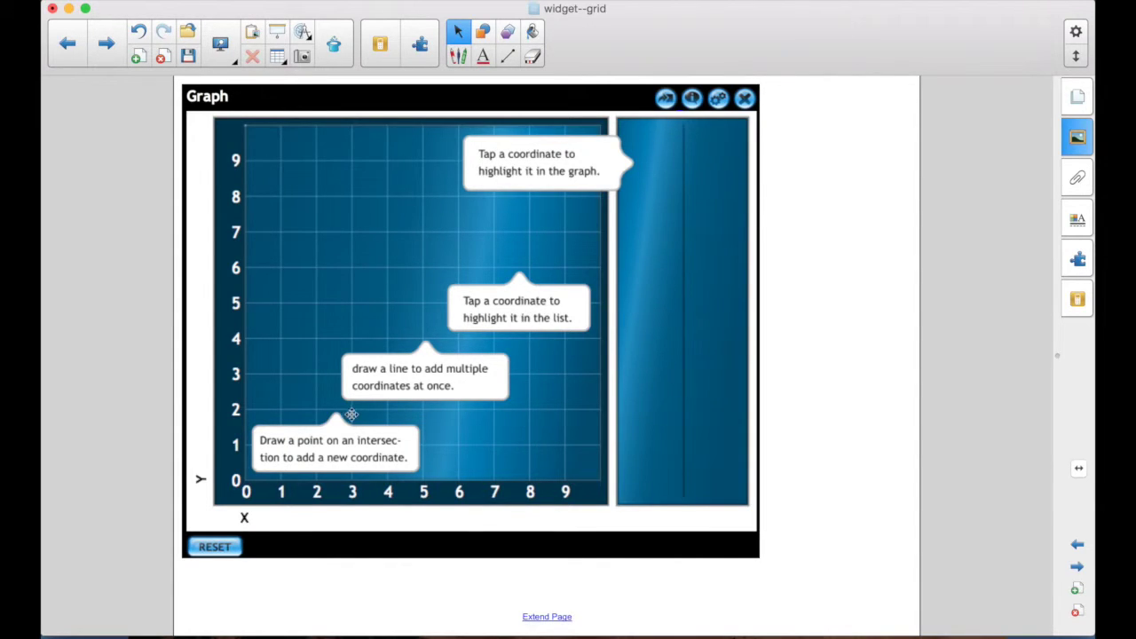
- Try trial points at 1,3 and 5,5, resetting the graph after each
left_click(281, 373)
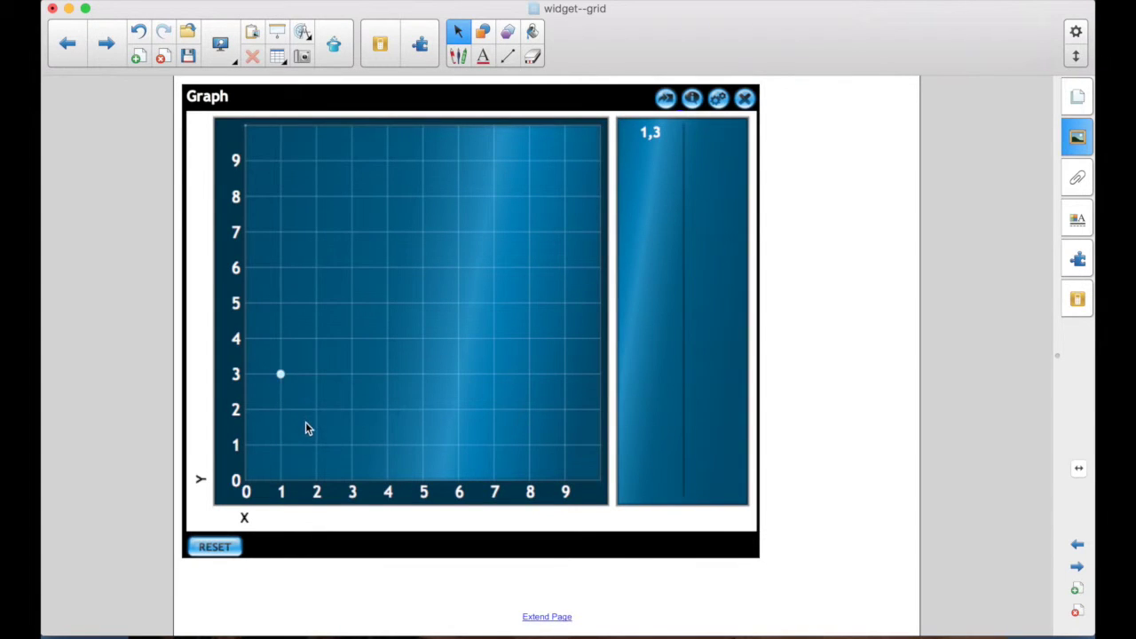
left_click(219, 547)
left_click(421, 303)
left_click(218, 547)
left_click(281, 374)
left_click(219, 548)
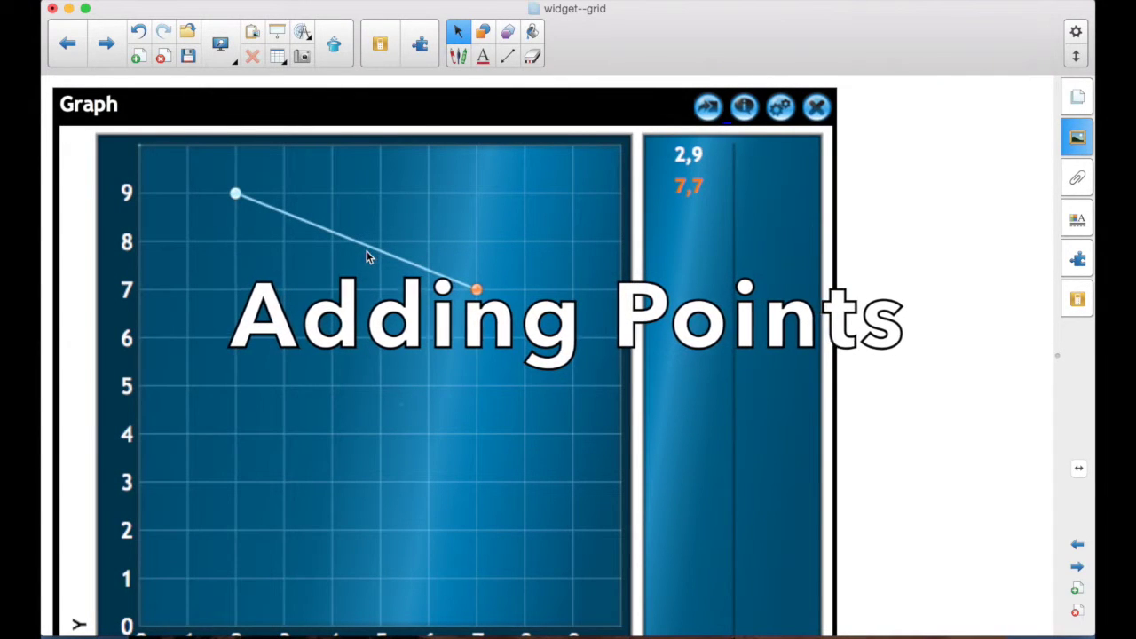
- Plot connected points 4,9, 5,7 and 6,4 on the grid
left_click(332, 192)
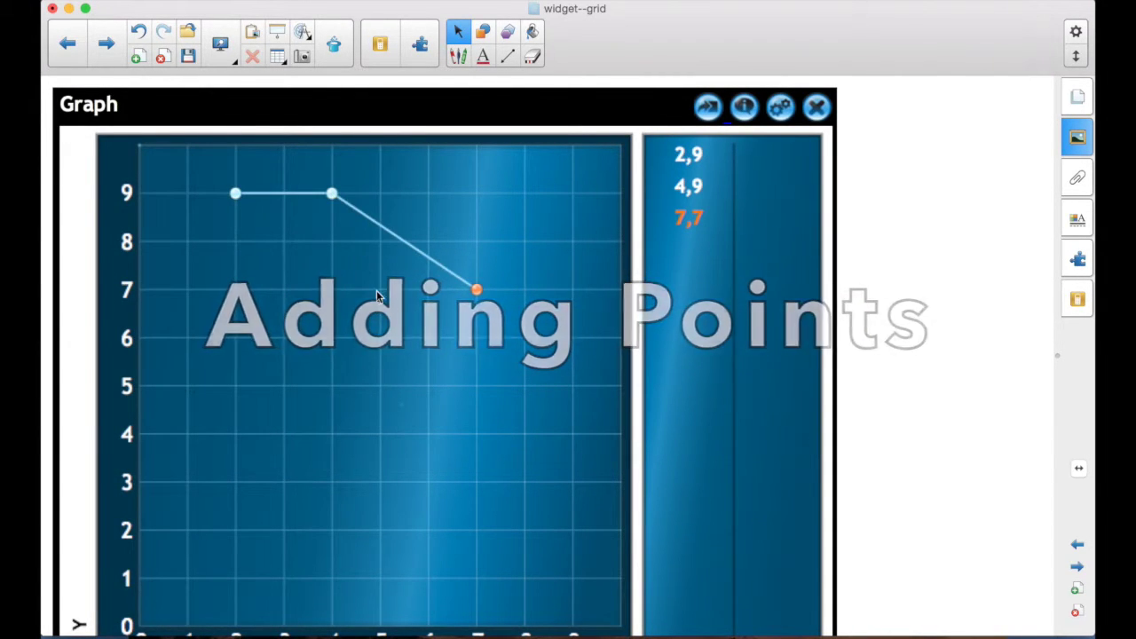
left_click(380, 289)
left_click(428, 434)
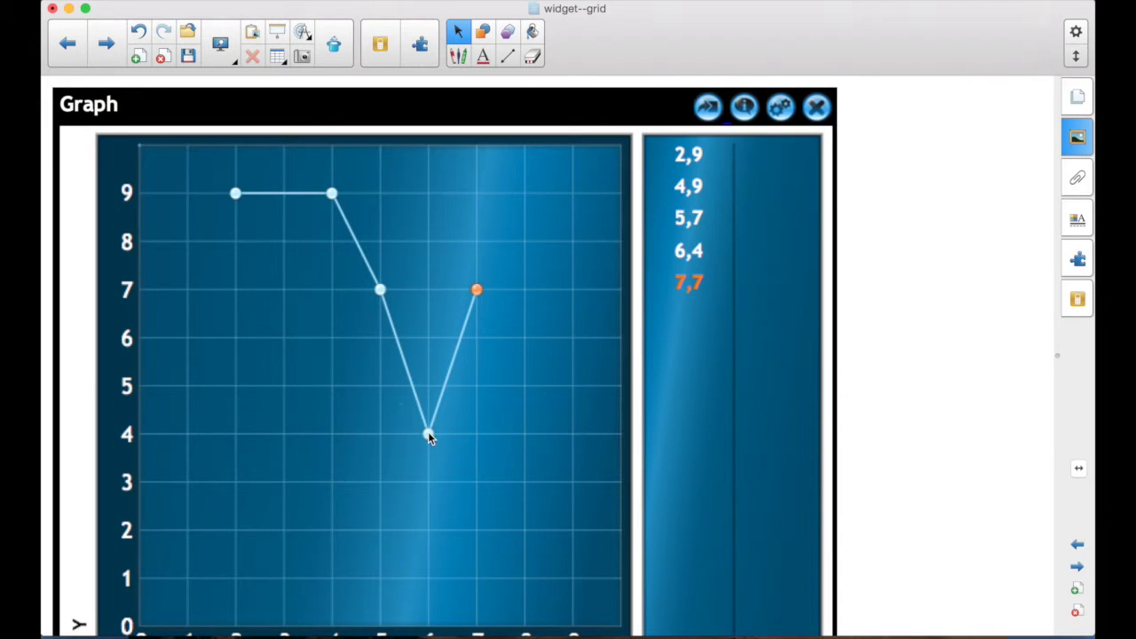
- Highlight points 5,7 and 2,9 via the list and the graph
left_click(689, 218)
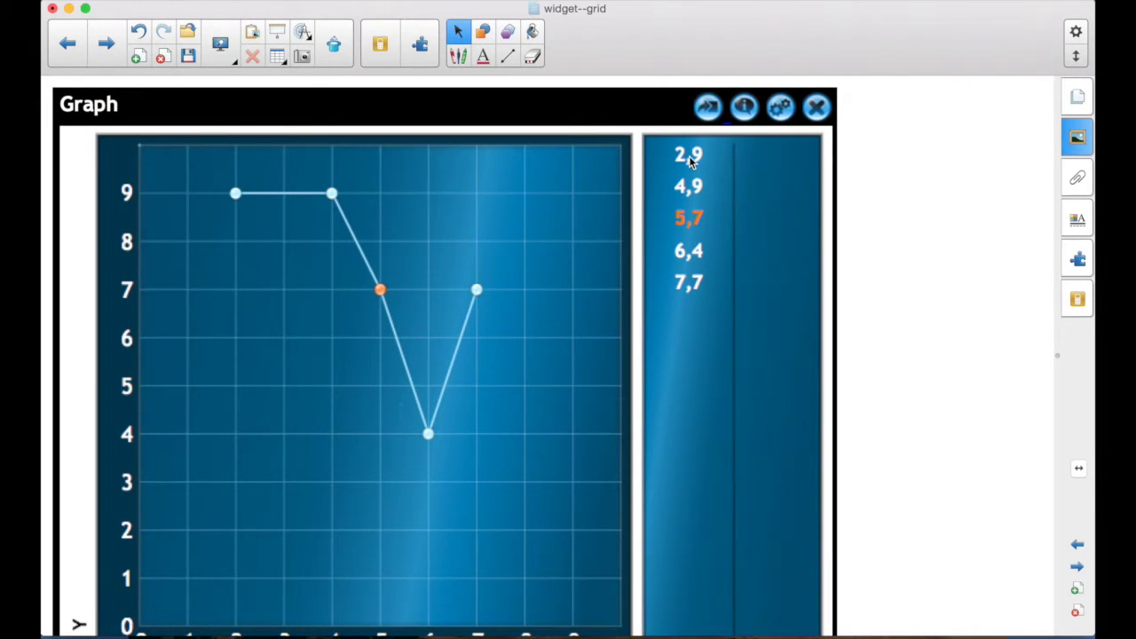
left_click(691, 158)
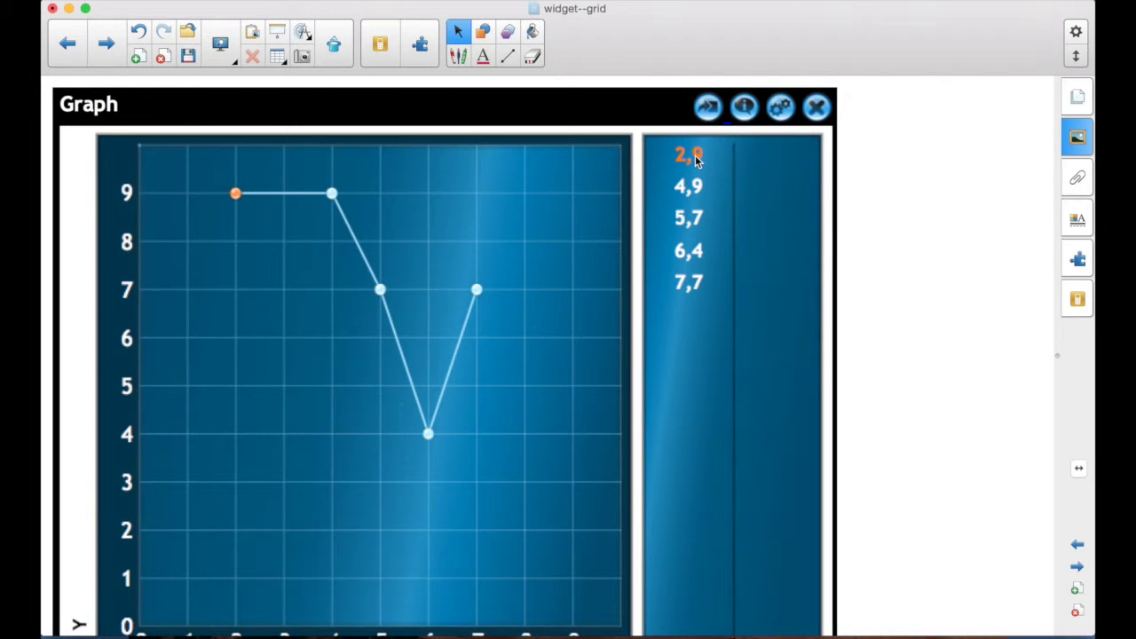
left_click(381, 291)
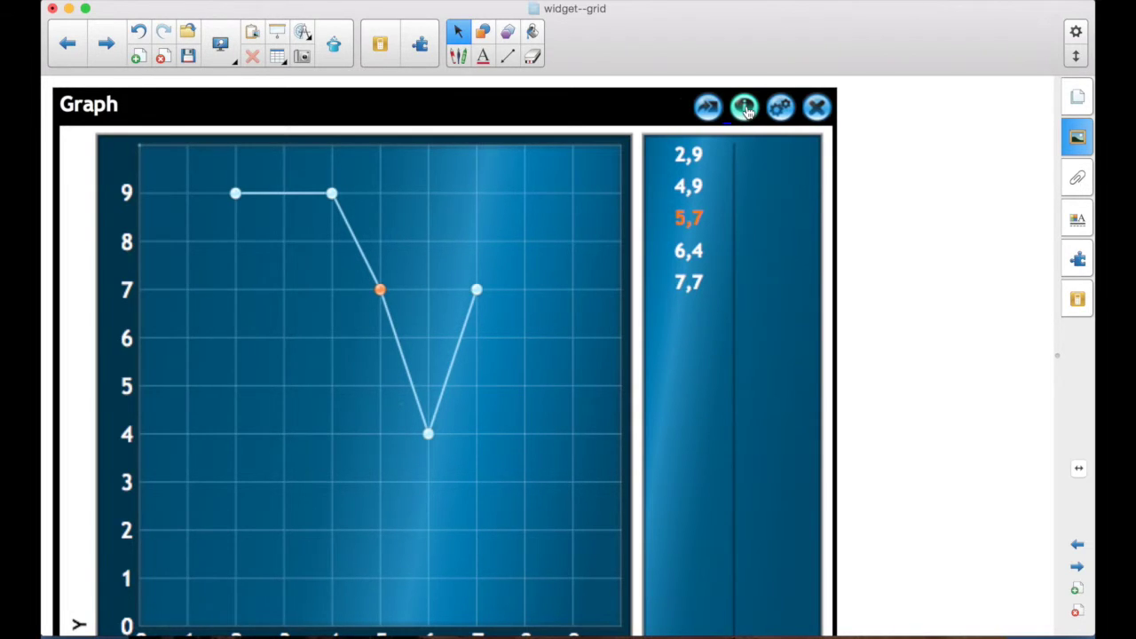
- Review the graph settings' X-axis label and 0–10 maximum without changing them
left_click(785, 110)
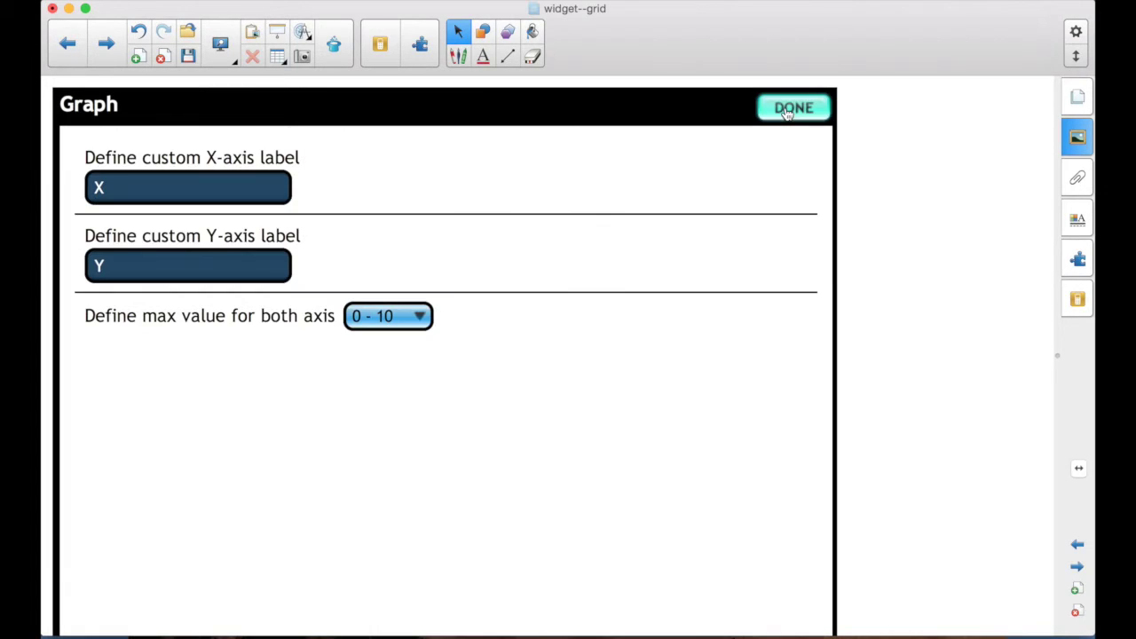
double_click(82, 186)
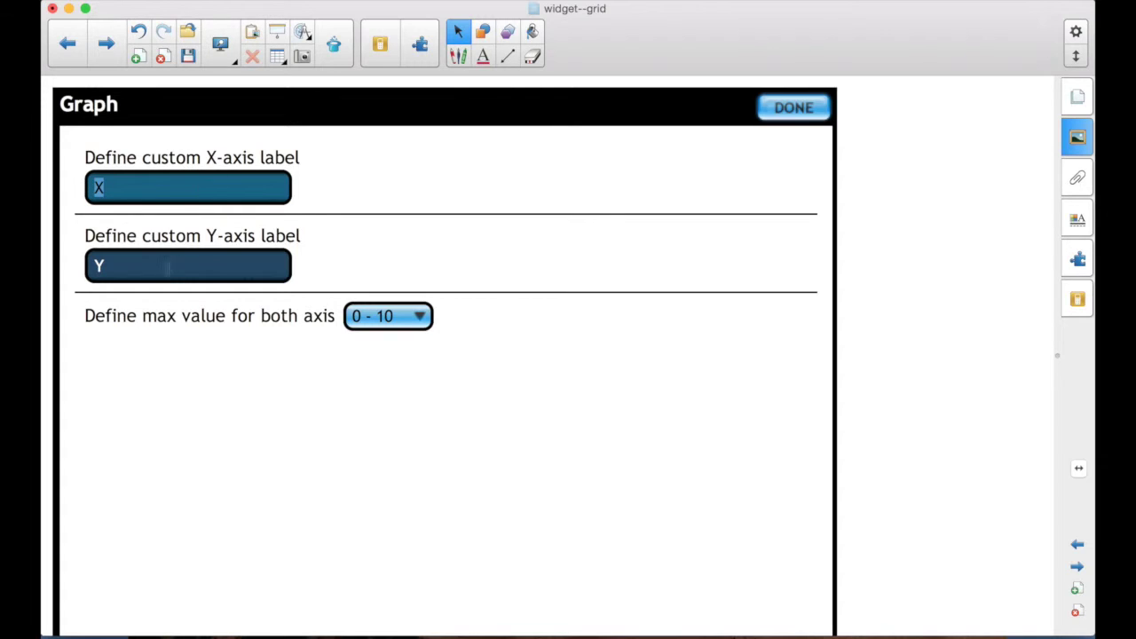
left_click(391, 325)
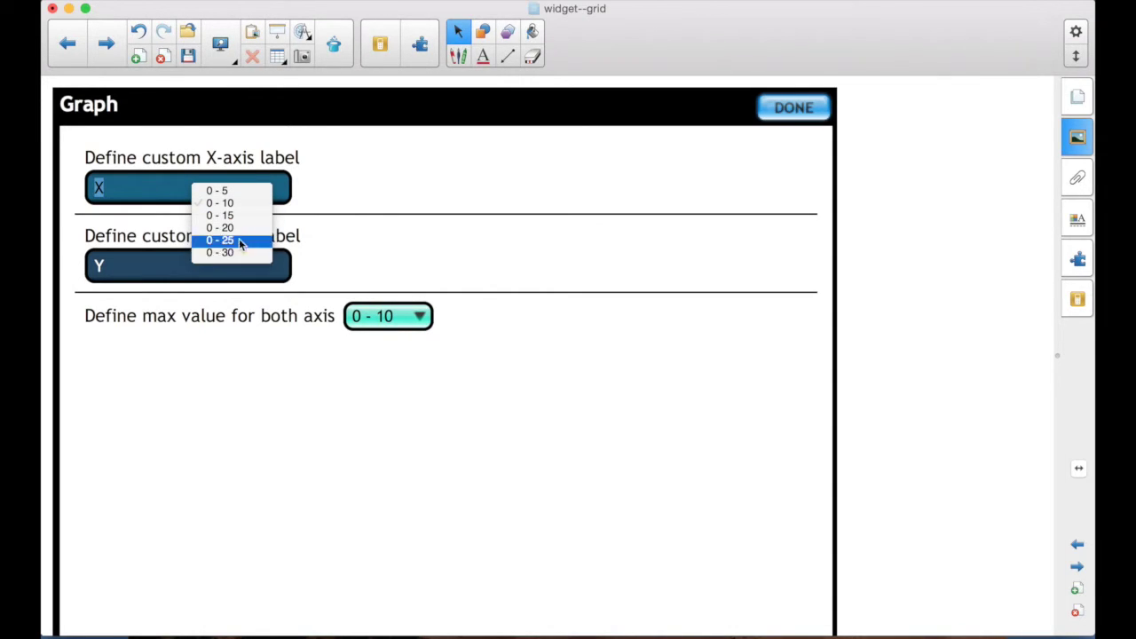
left_click(796, 108)
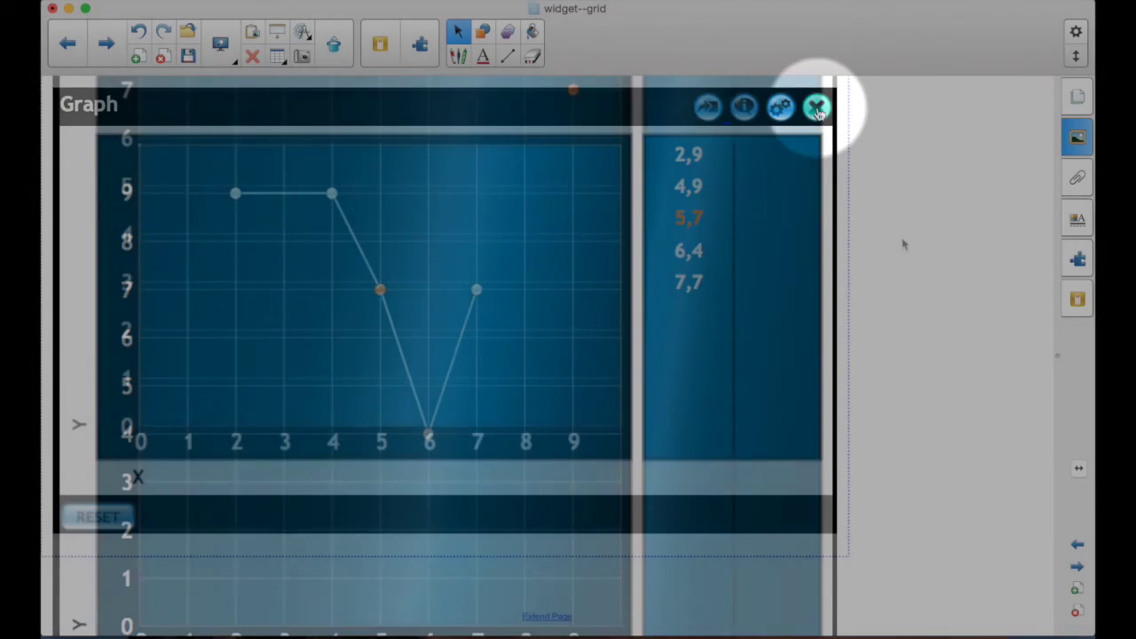
- Fit the entire page in view and switch to the pen tool
scroll(894, 332, "up", 5)
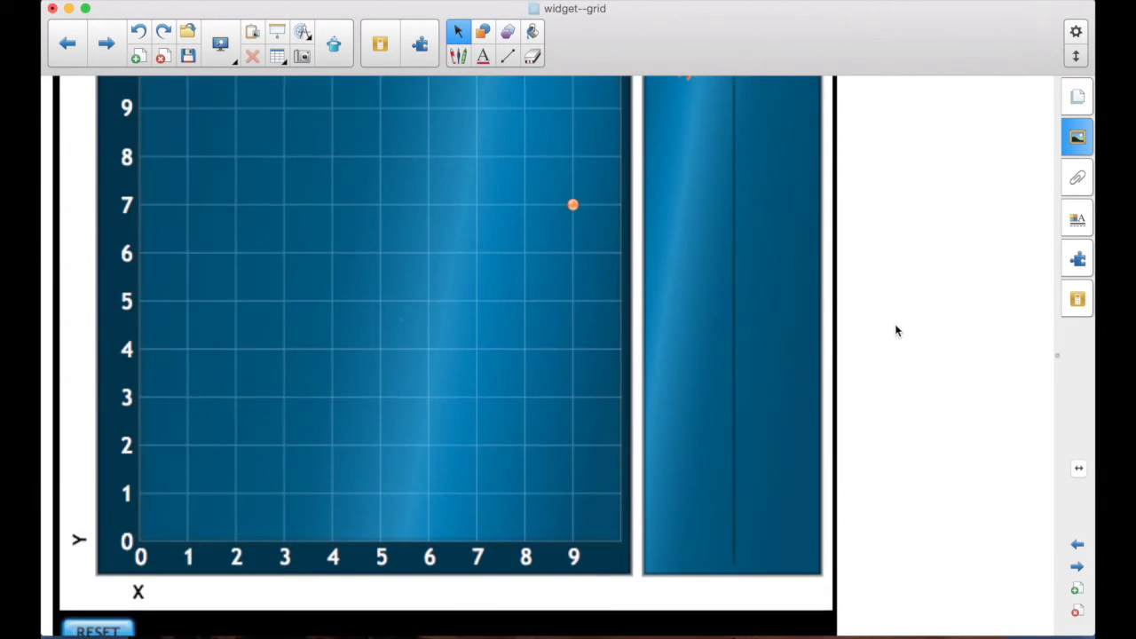
left_click(220, 44)
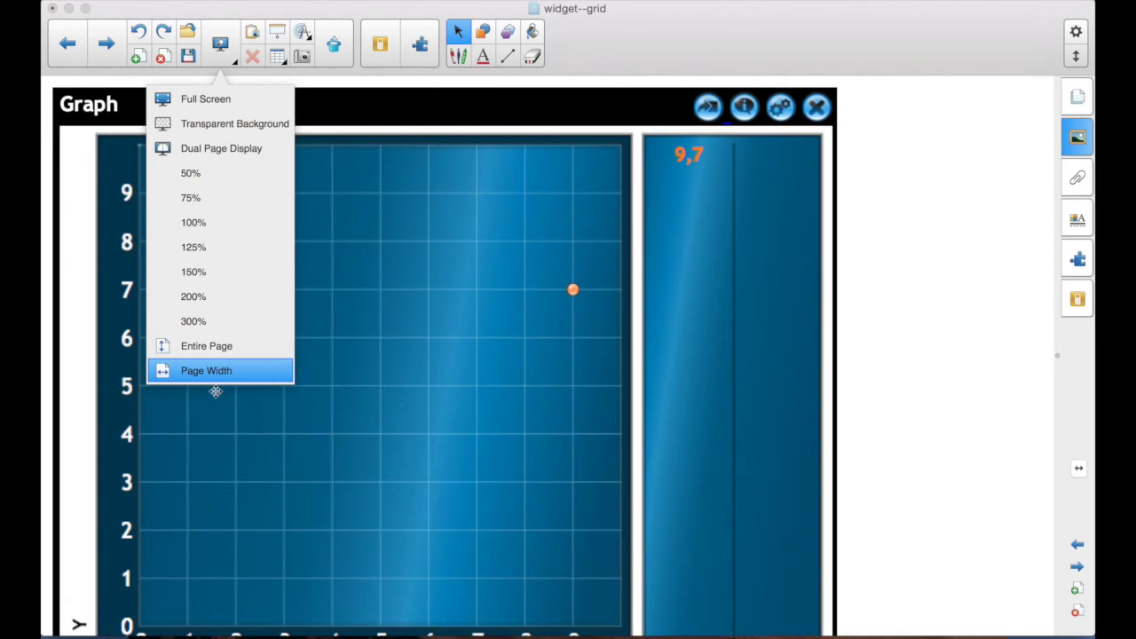
left_click(215, 346)
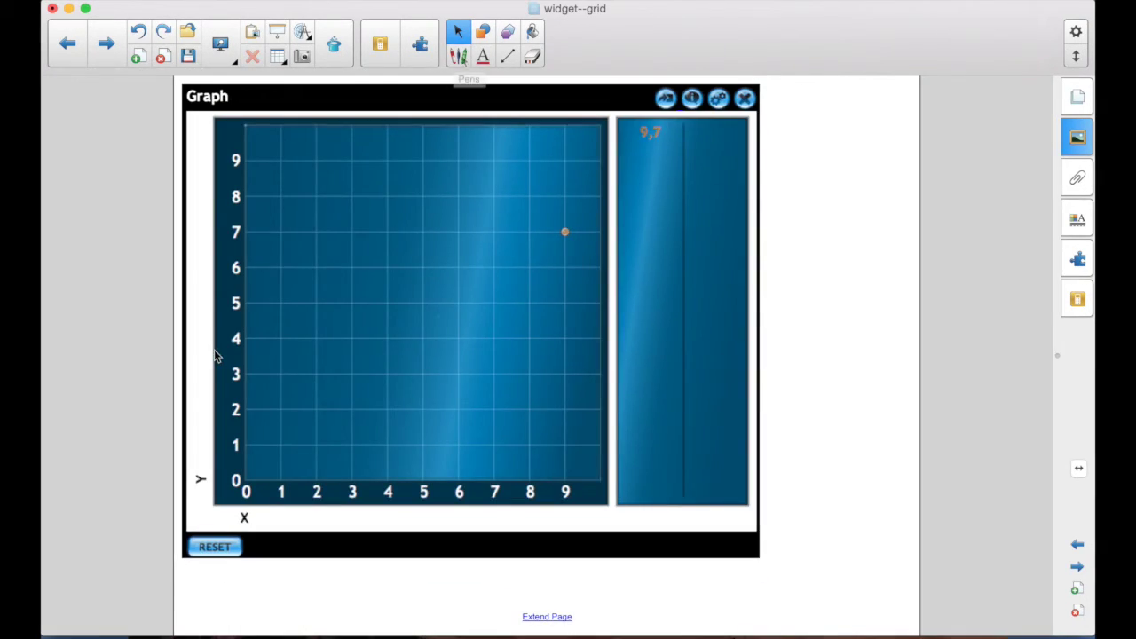
left_click(458, 56)
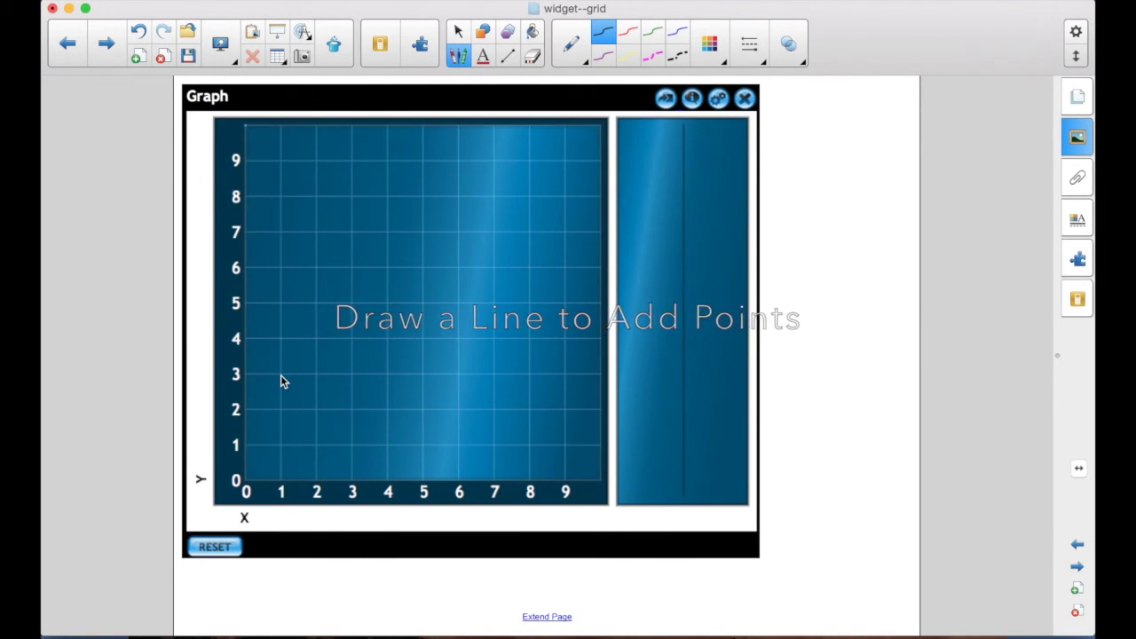
- Draw a freehand line from 1,3 to 10,9, undo the ink, and drag point x=6 to 4
left_click_drag(280, 374, 317, 341)
left_click_drag(395, 316, 466, 249)
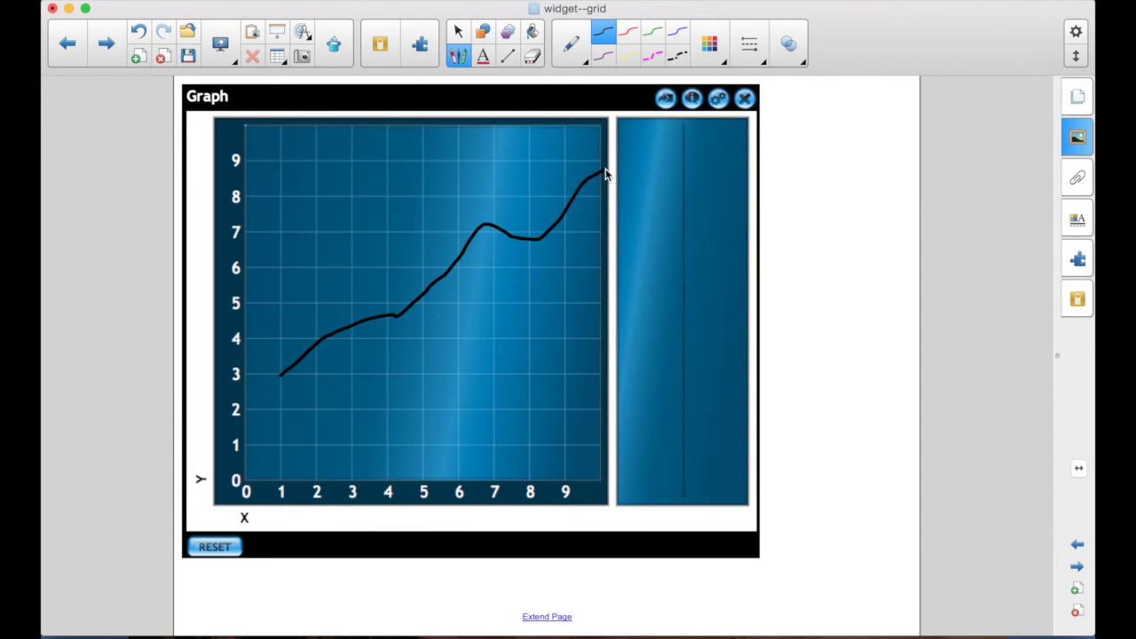
left_click_drag(606, 174, 605, 174)
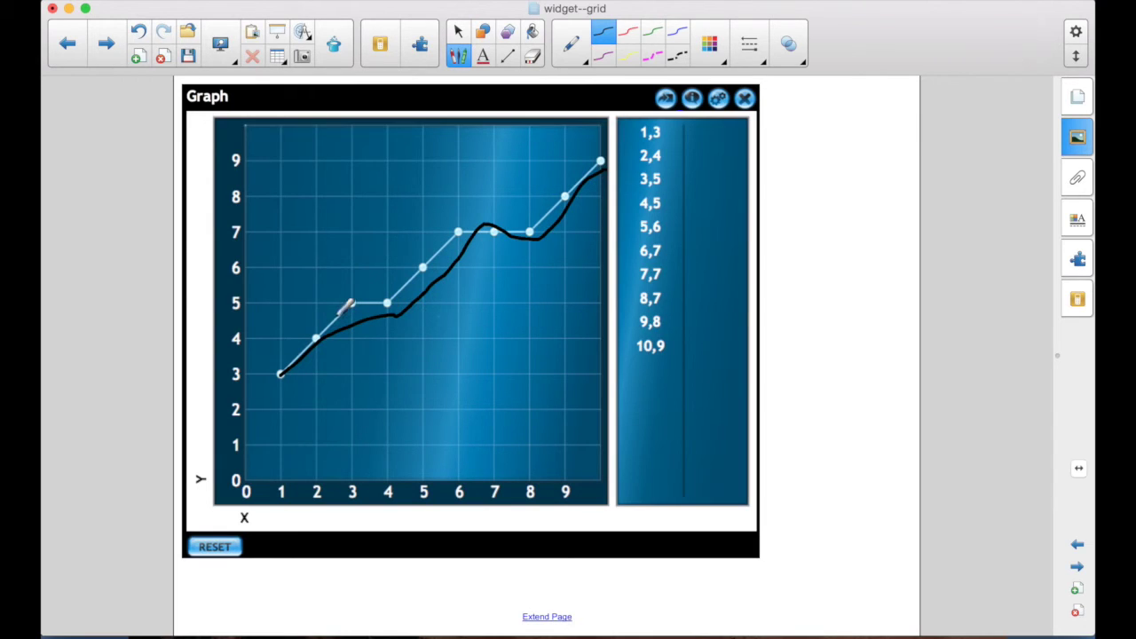
left_click(140, 32)
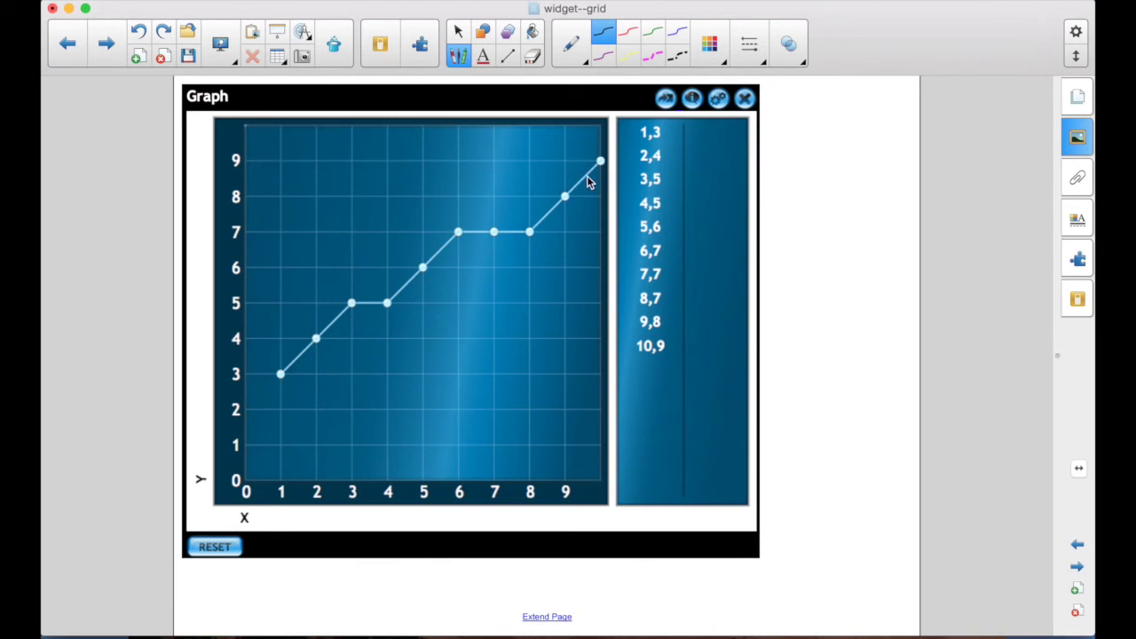
left_click_drag(459, 232, 459, 338)
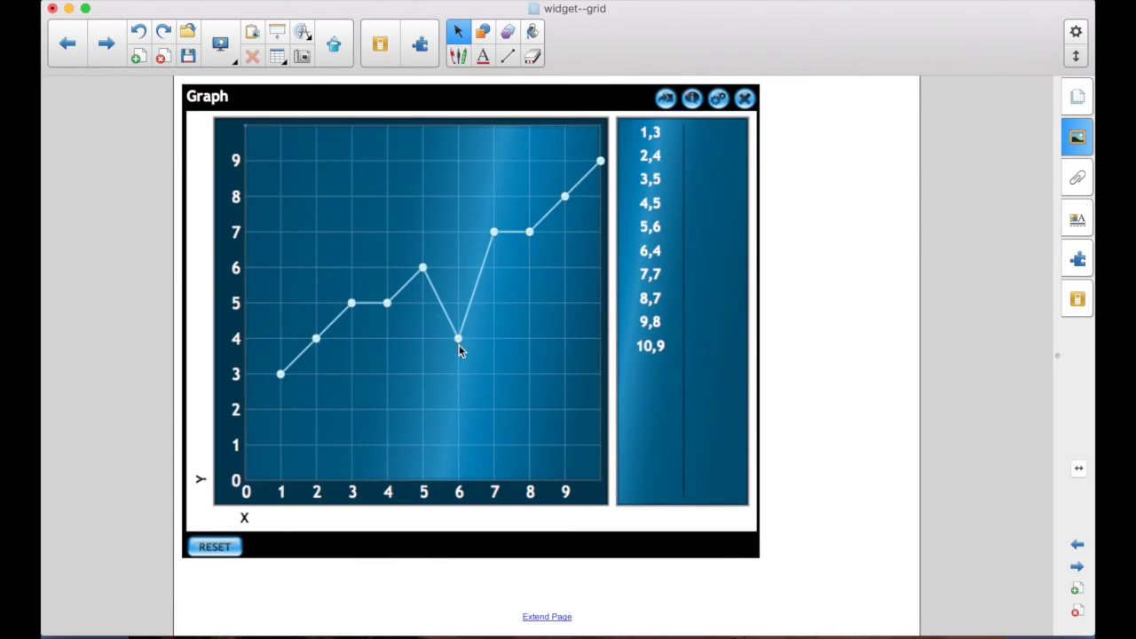
- Reposition points to 6,9, 7,6, 8,9, 9,6, 10,4 and 1,5
left_click(458, 162)
left_click(495, 162)
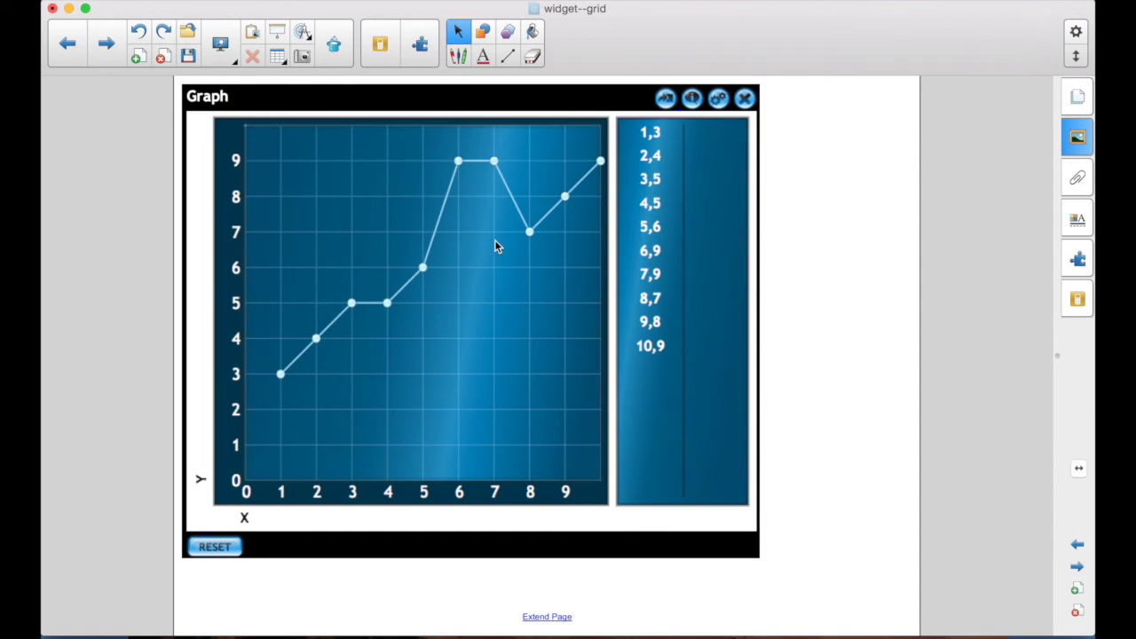
left_click(495, 269)
left_click(530, 304)
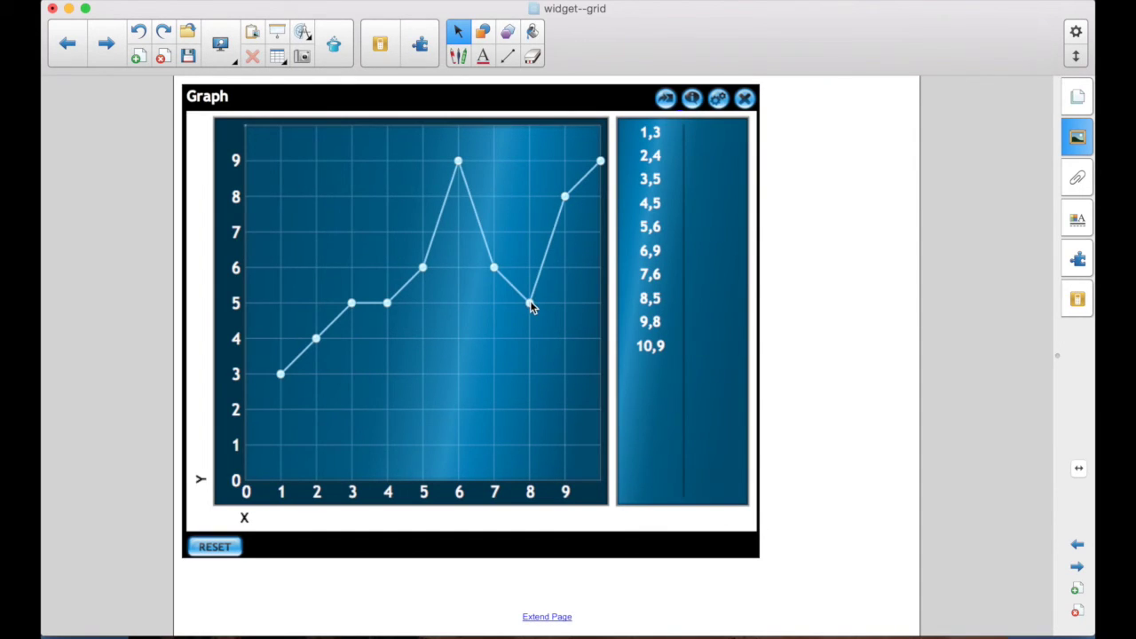
left_click(530, 303)
left_click(529, 377)
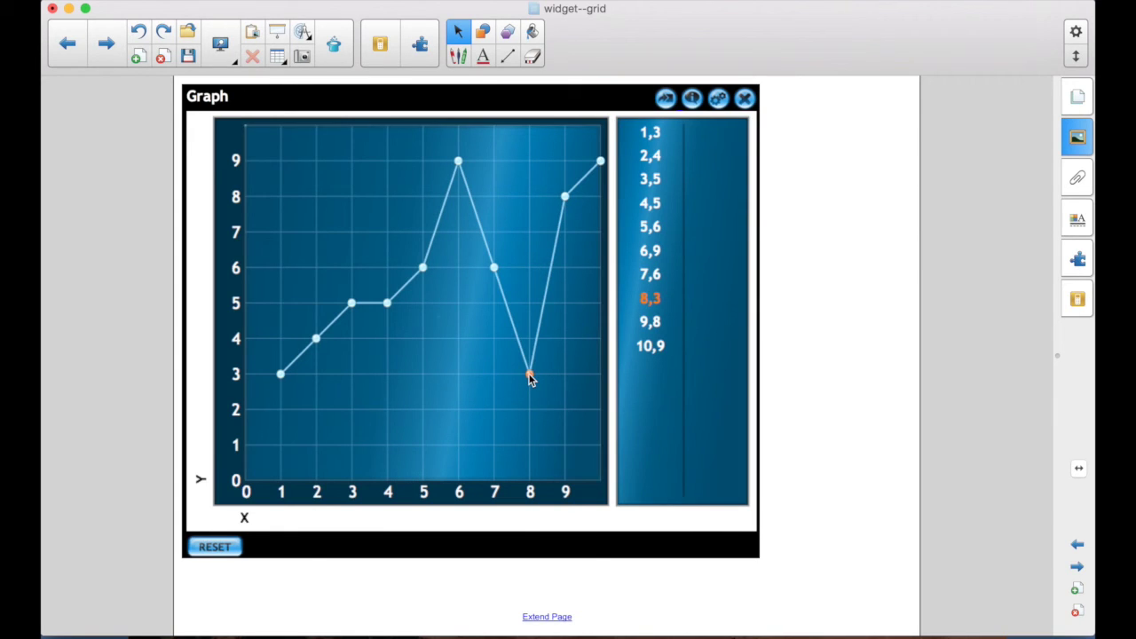
left_click(530, 161)
left_click(564, 267)
left_click(600, 338)
left_click(281, 302)
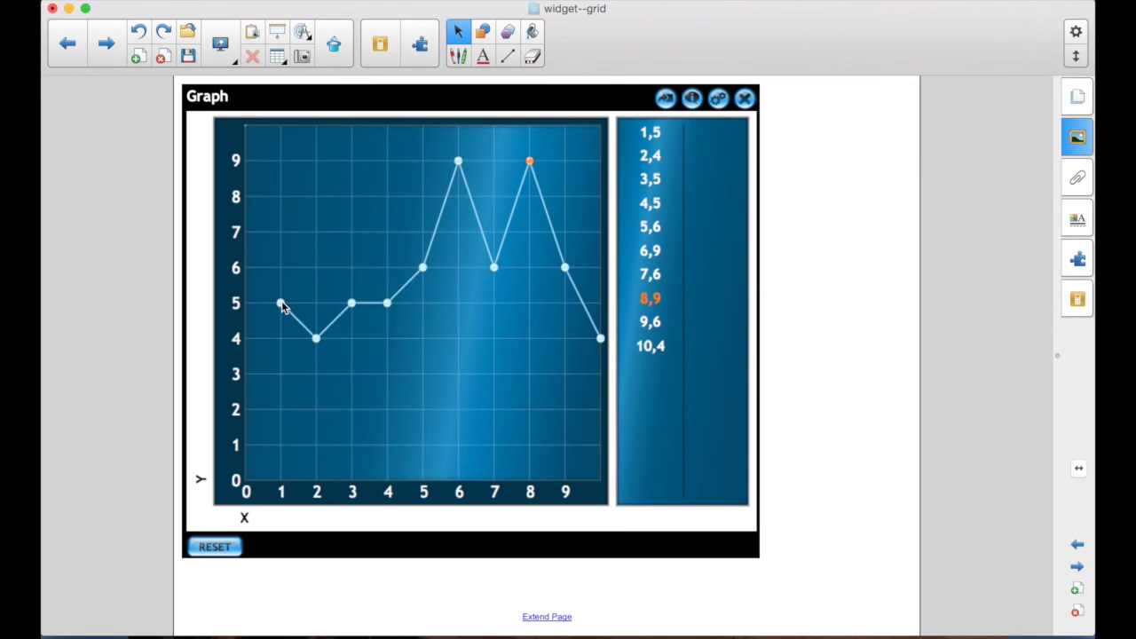